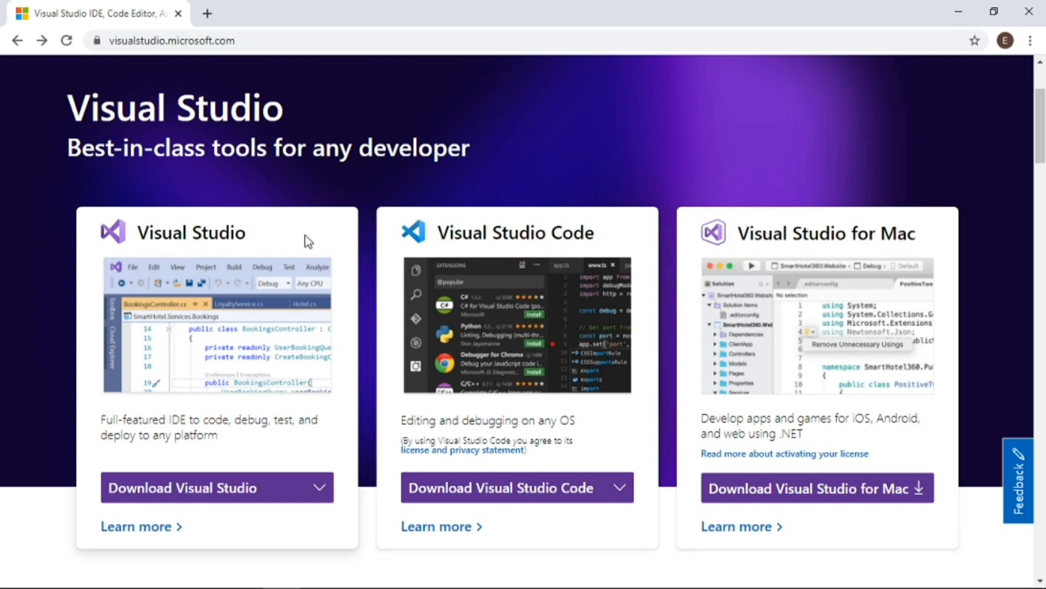
- Download the Community 2019 edition of Visual Studio from the Visual Studio website
{"action": "scroll", "coordinate": [309, 242], "scroll_direction": "down", "scroll_amount": 3}
{"action": "left_click", "coordinate": [300, 339]}
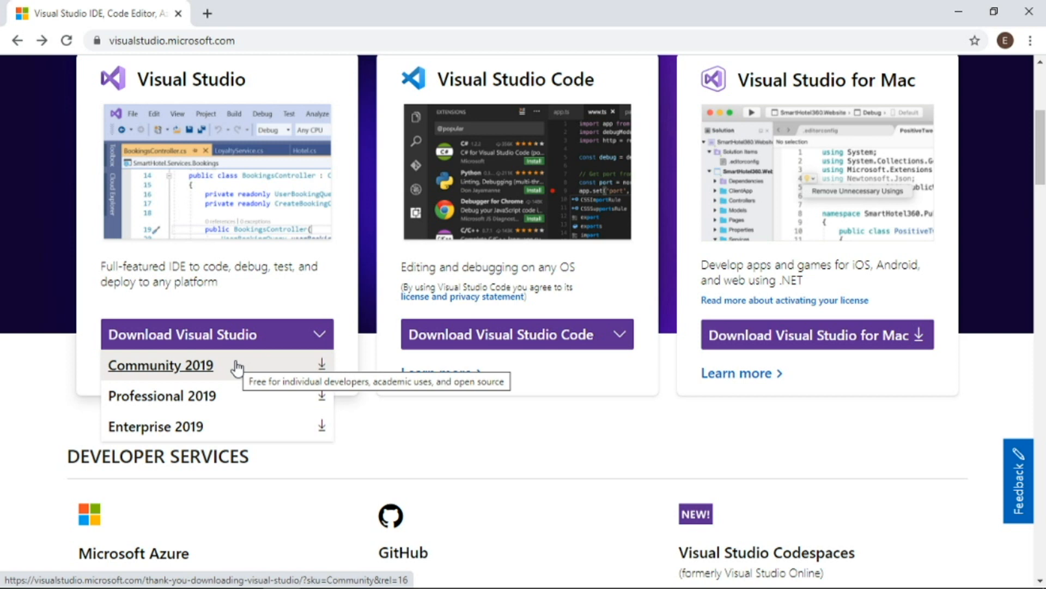
{"action": "left_click", "coordinate": [214, 365]}
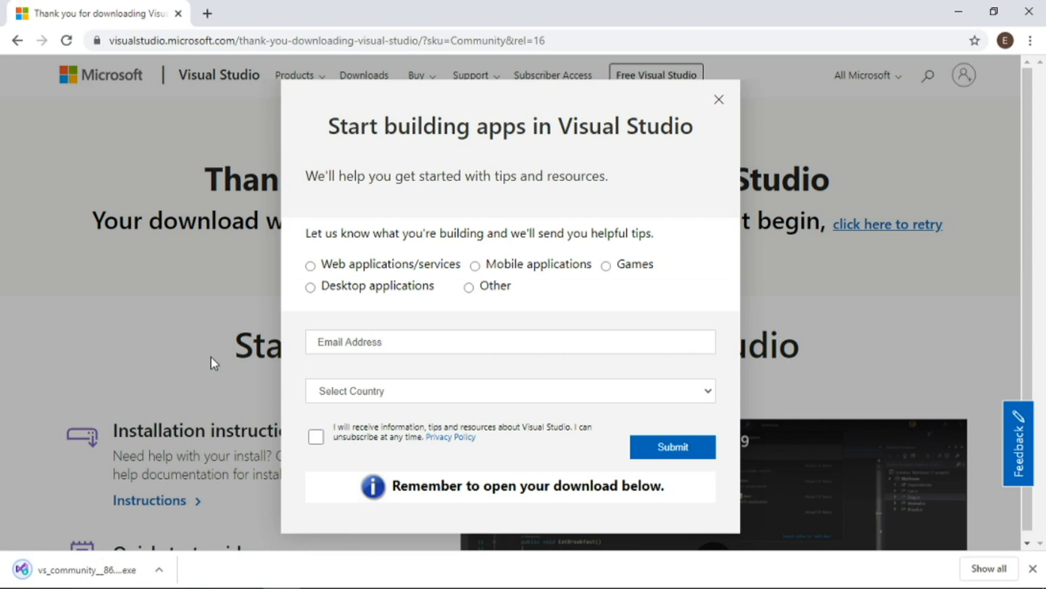
- Run the downloaded Community installer, allow it to make changes to the device, and continue past the license notice
{"action": "left_click", "coordinate": [99, 573]}
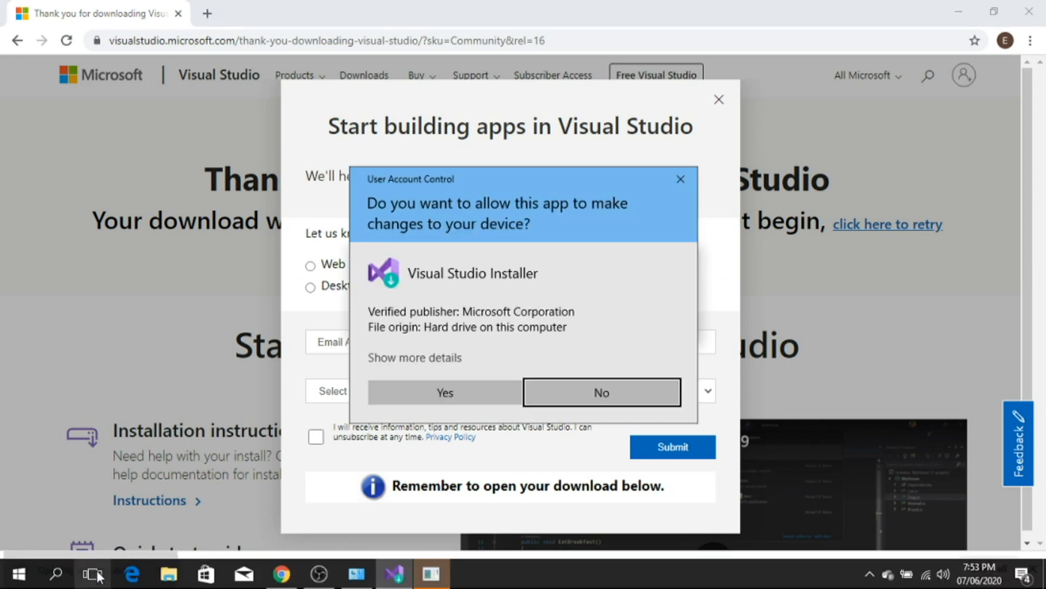
{"action": "left_click", "coordinate": [436, 391]}
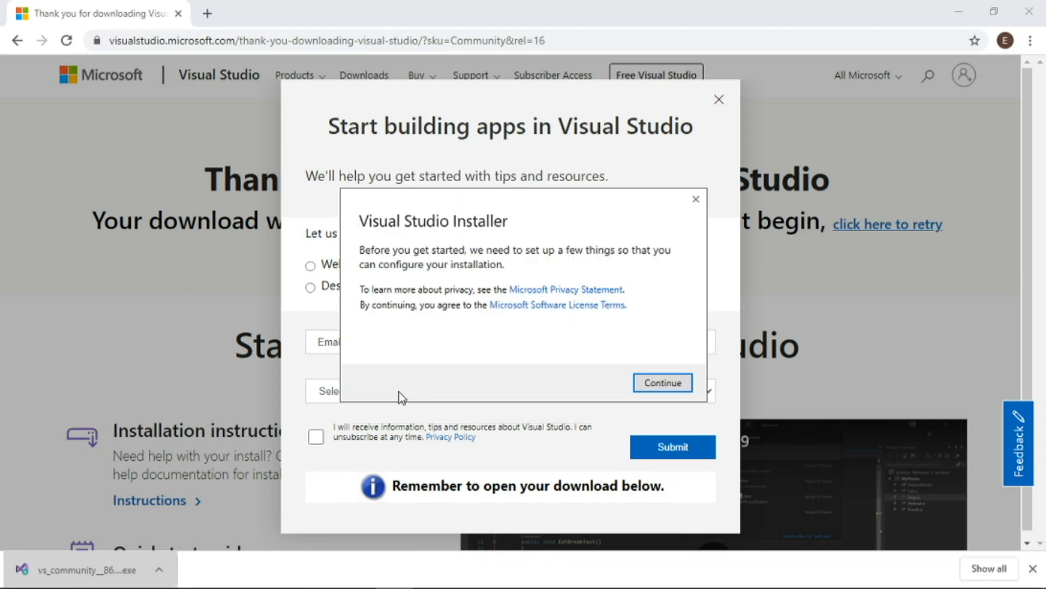
{"action": "left_click", "coordinate": [676, 384]}
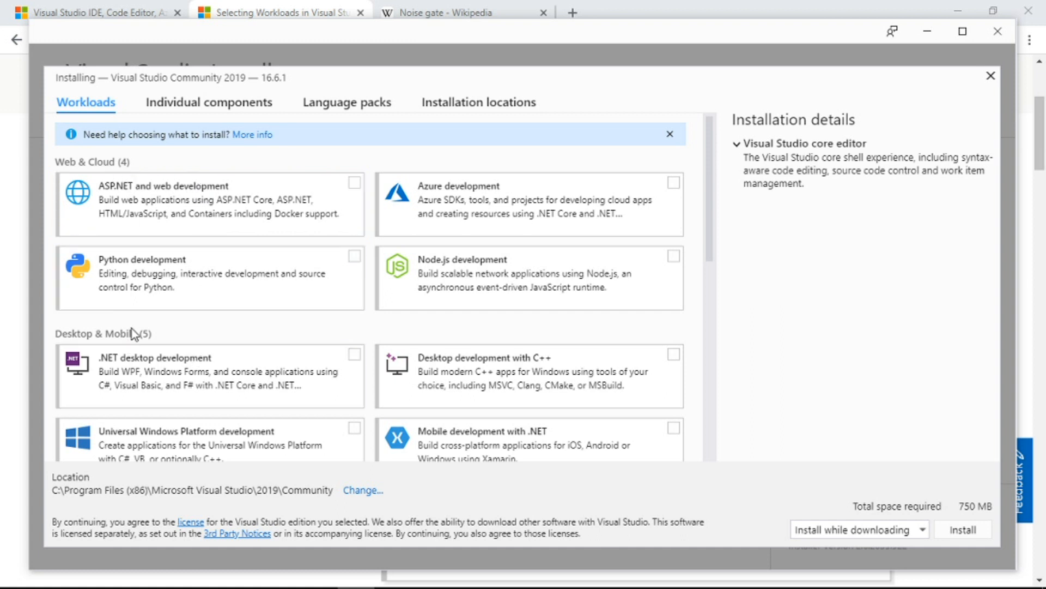
- Select the ASP.NET and web development workload for installation and review its included and optional components
{"action": "scroll", "coordinate": [133, 334], "scroll_direction": "down", "scroll_amount": 4}
{"action": "scroll", "coordinate": [135, 331], "scroll_direction": "down", "scroll_amount": 3}
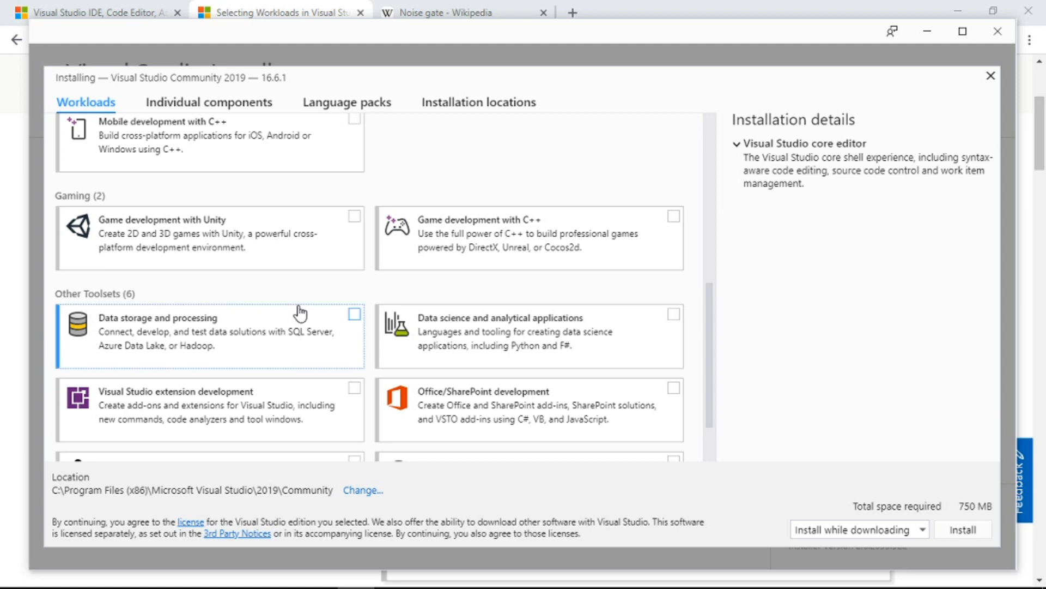
{"action": "scroll", "coordinate": [294, 308], "scroll_direction": "up", "scroll_amount": 7}
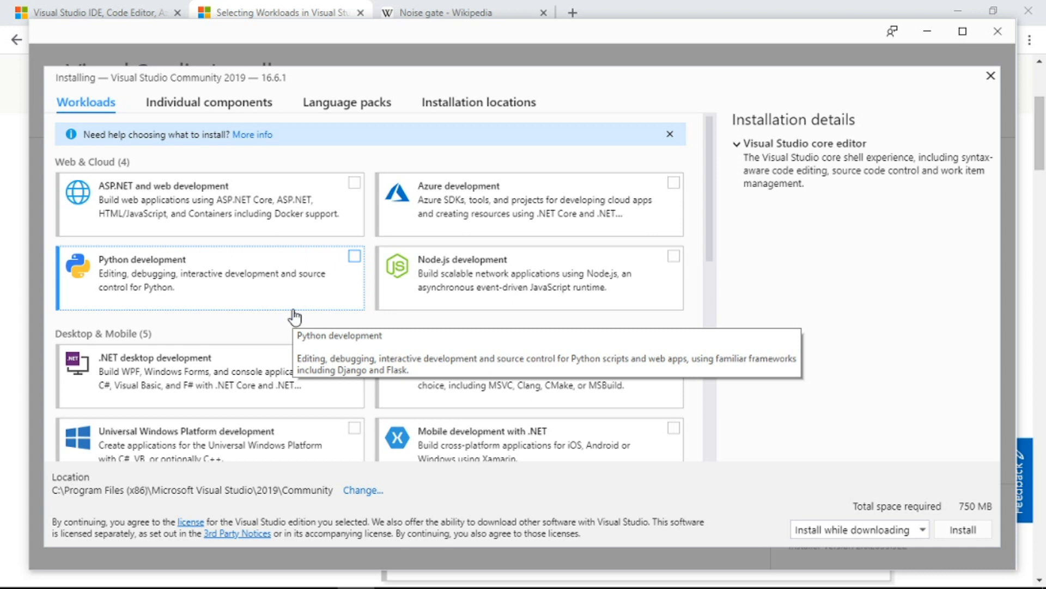
{"action": "left_click", "coordinate": [355, 184]}
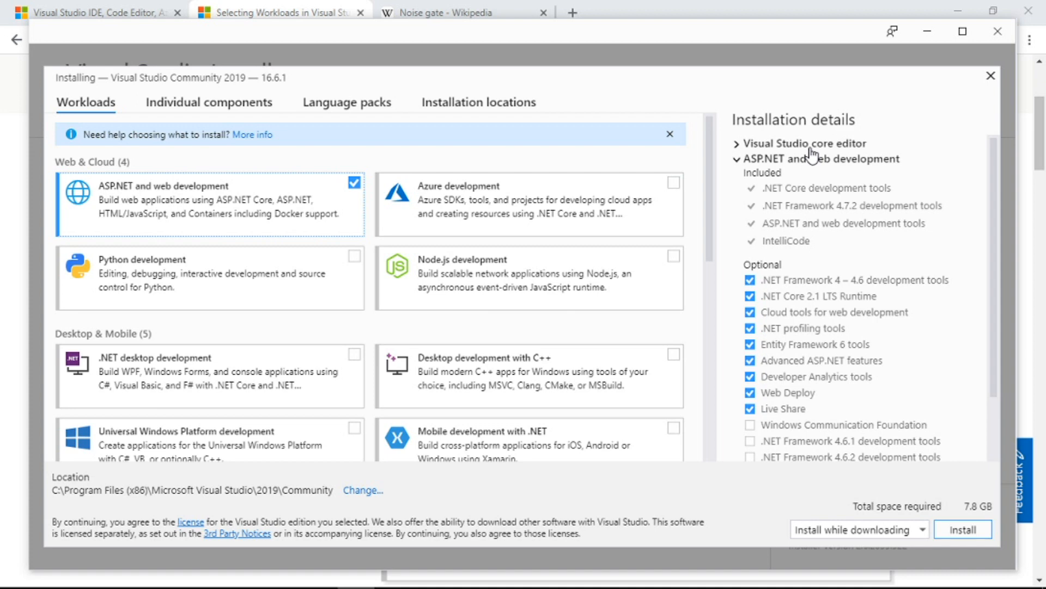
{"action": "scroll", "coordinate": [811, 191], "scroll_direction": "down", "scroll_amount": 2}
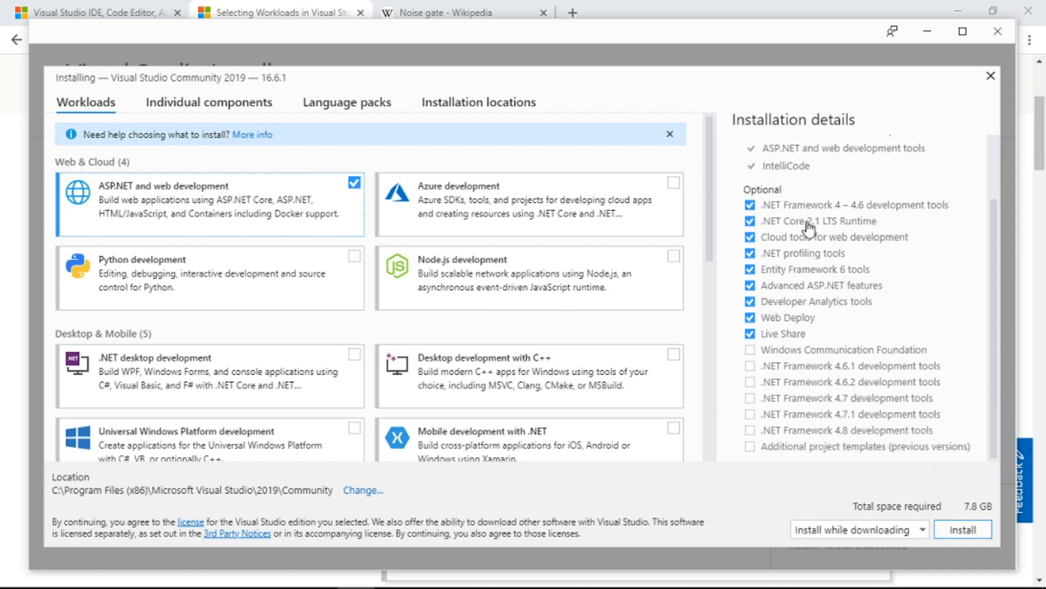
{"action": "scroll", "coordinate": [817, 285], "scroll_direction": "up", "scroll_amount": 2}
{"action": "scroll", "coordinate": [821, 283], "scroll_direction": "down", "scroll_amount": 2}
- Review the individual components, language packs and installation locations offered for the Visual Studio Community 2019 installation
{"action": "left_click", "coordinate": [195, 107]}
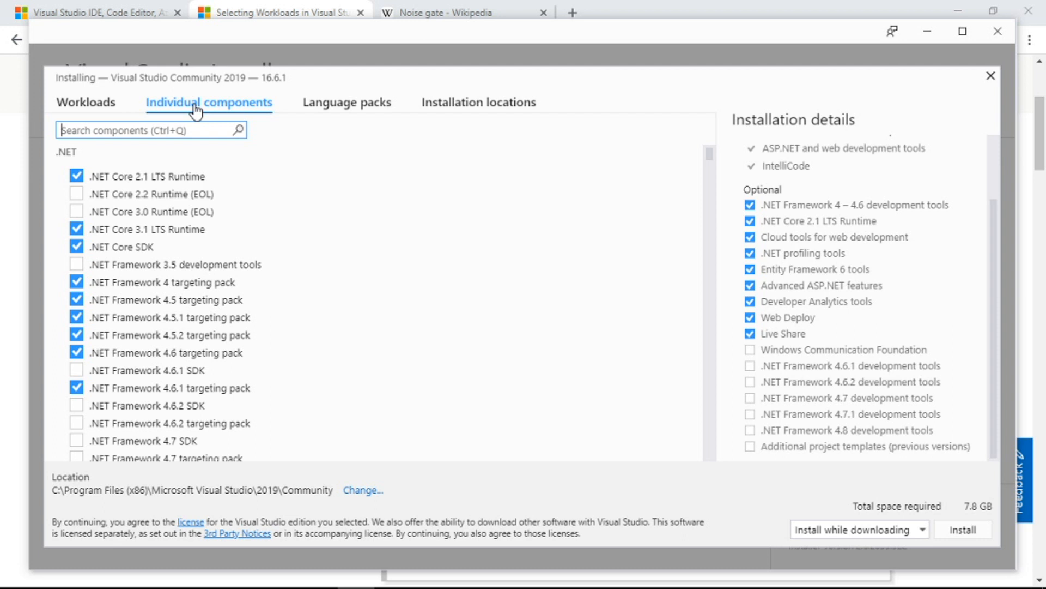
{"action": "mouse_move", "coordinate": [194, 177]}
{"action": "scroll", "coordinate": [218, 280], "scroll_direction": "down", "scroll_amount": 3}
{"action": "left_click", "coordinate": [140, 291]}
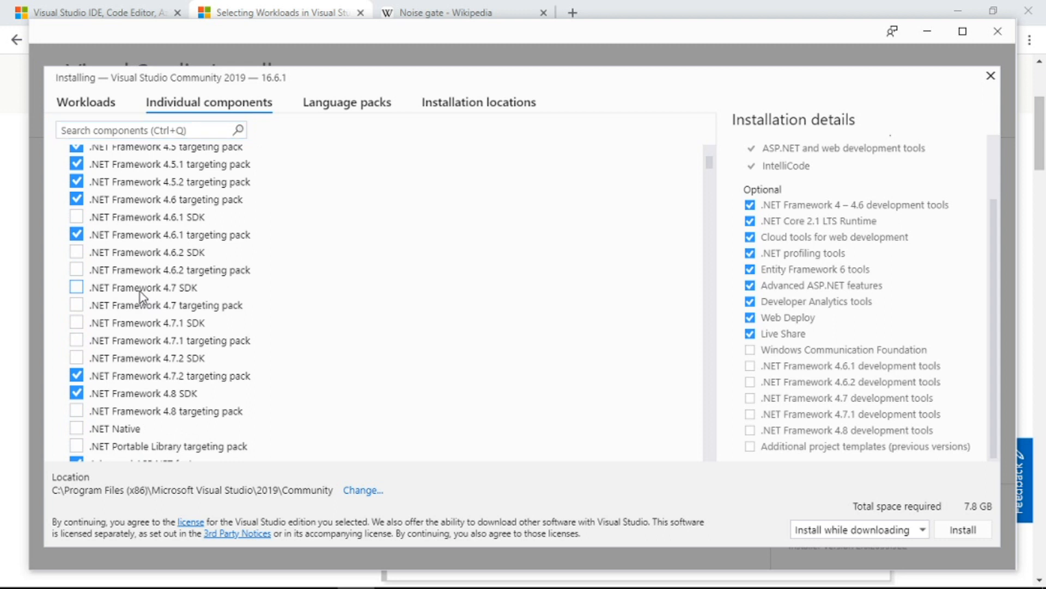
{"action": "left_click", "coordinate": [139, 292]}
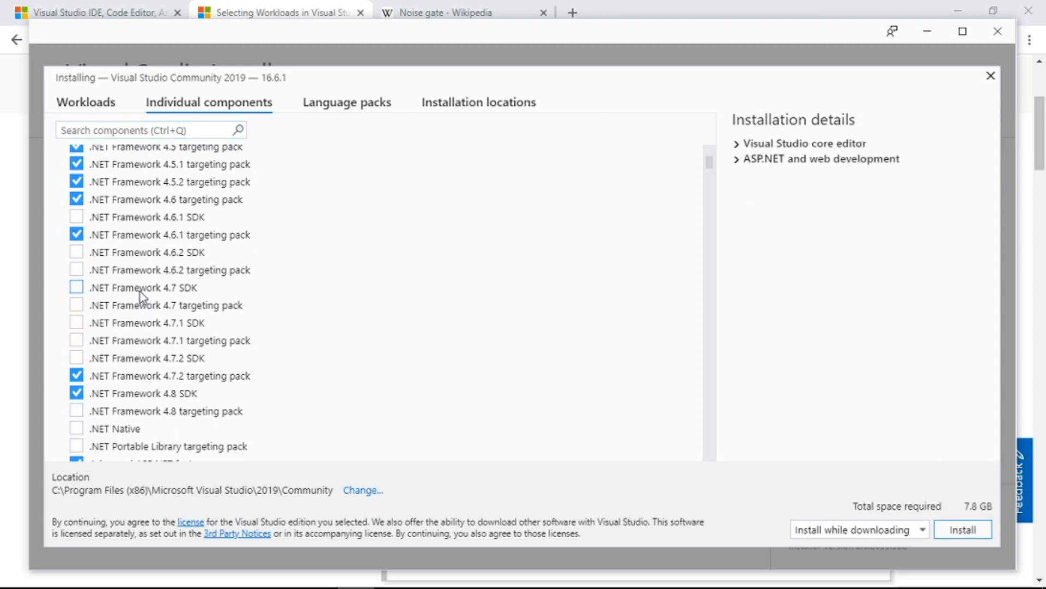
{"action": "left_click", "coordinate": [378, 109]}
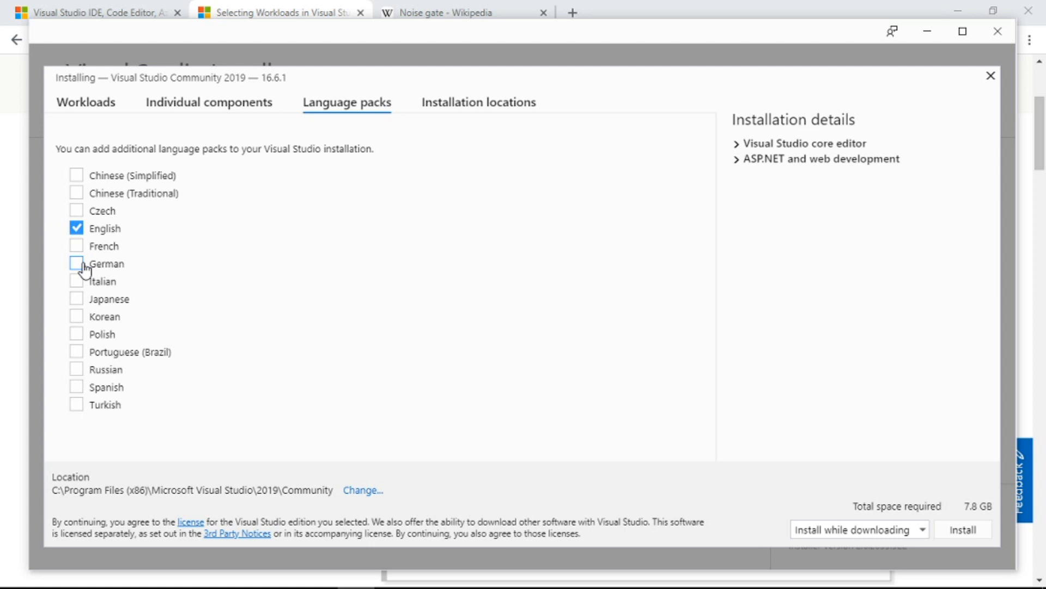
{"action": "left_click", "coordinate": [491, 111]}
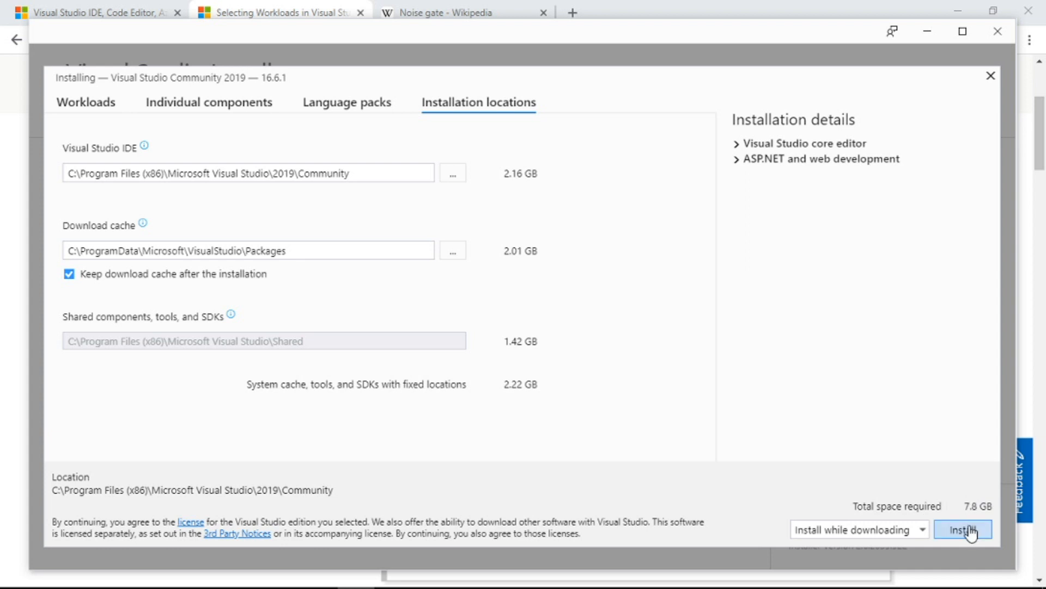
- Choose the Install while downloading option and start the installation
{"action": "left_click", "coordinate": [899, 532]}
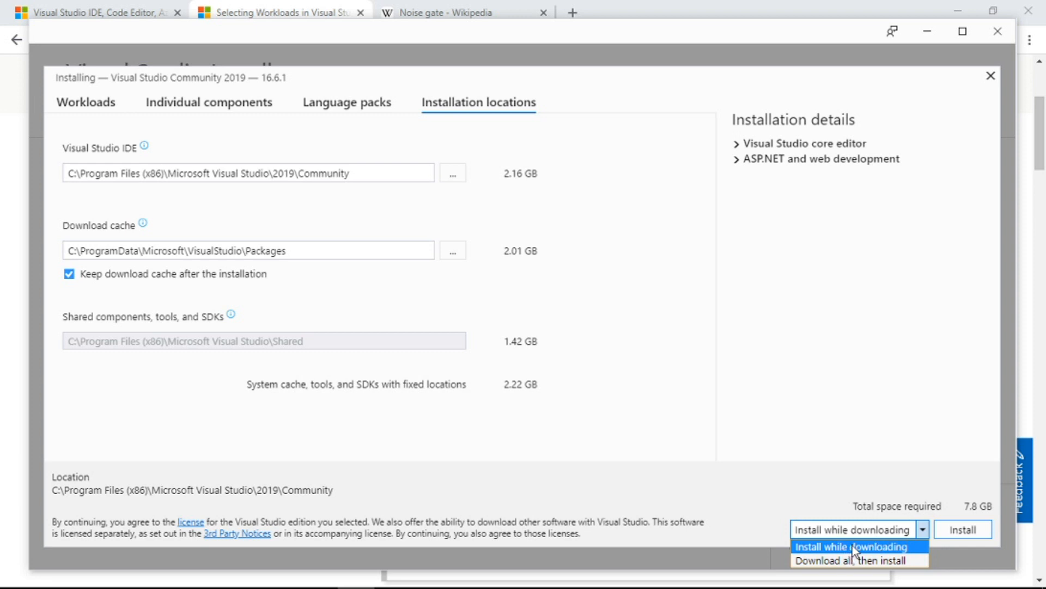
{"action": "left_click", "coordinate": [893, 549]}
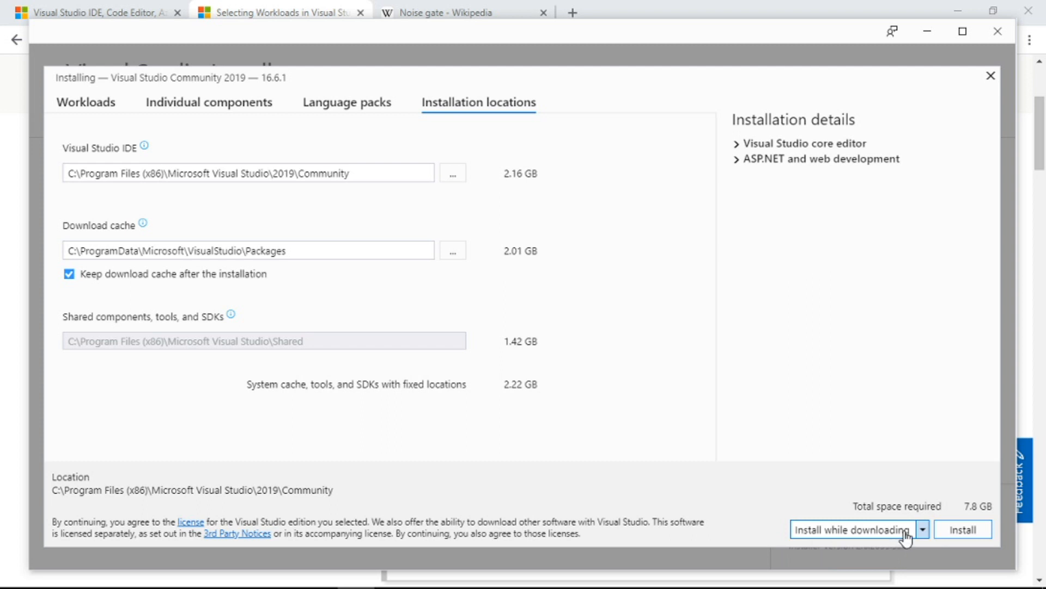
{"action": "left_click", "coordinate": [953, 534]}
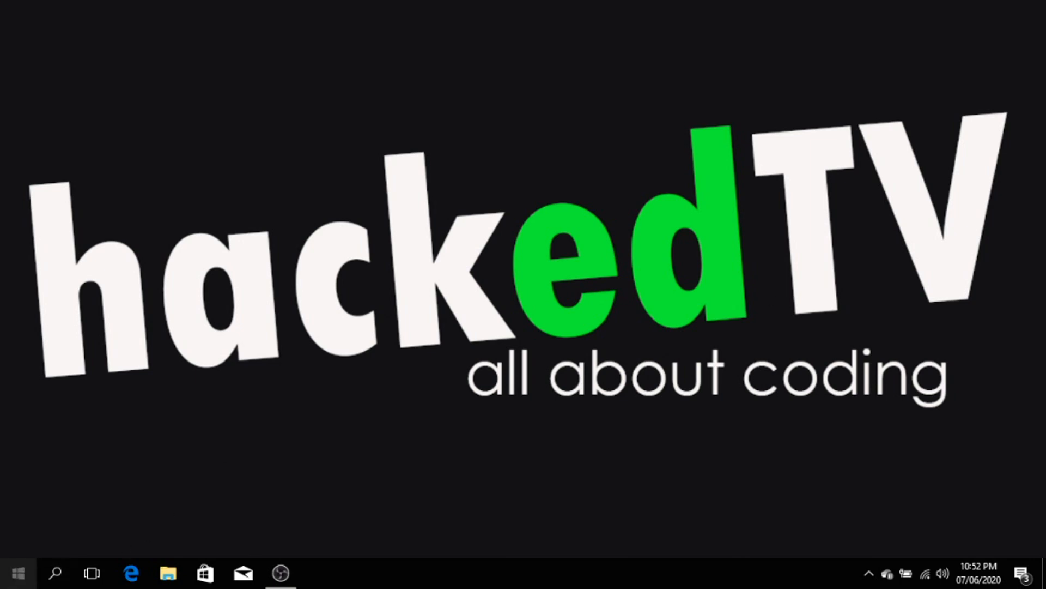
- Launch the newly installed Visual Studio 2019
{"action": "left_click", "coordinate": [18, 572]}
{"action": "left_click_drag", "start_coordinate": [229, 164], "coordinate": [214, 478]}
{"action": "left_click", "coordinate": [147, 382]}
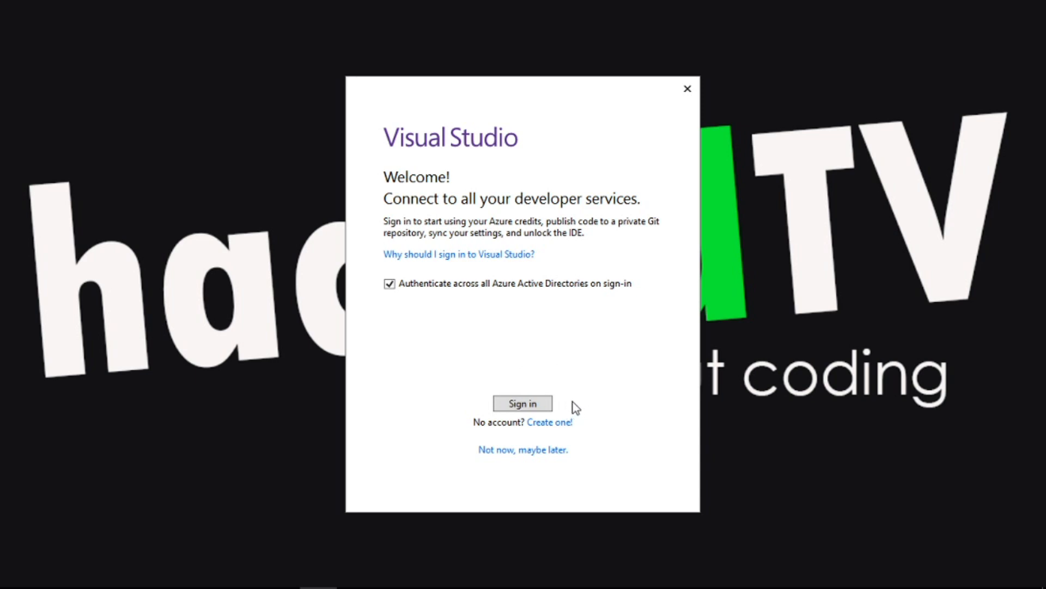
- Start signing in to Visual Studio, enter the Microsoft account's e-mail address and proceed to the password request
{"action": "left_click", "coordinate": [543, 404]}
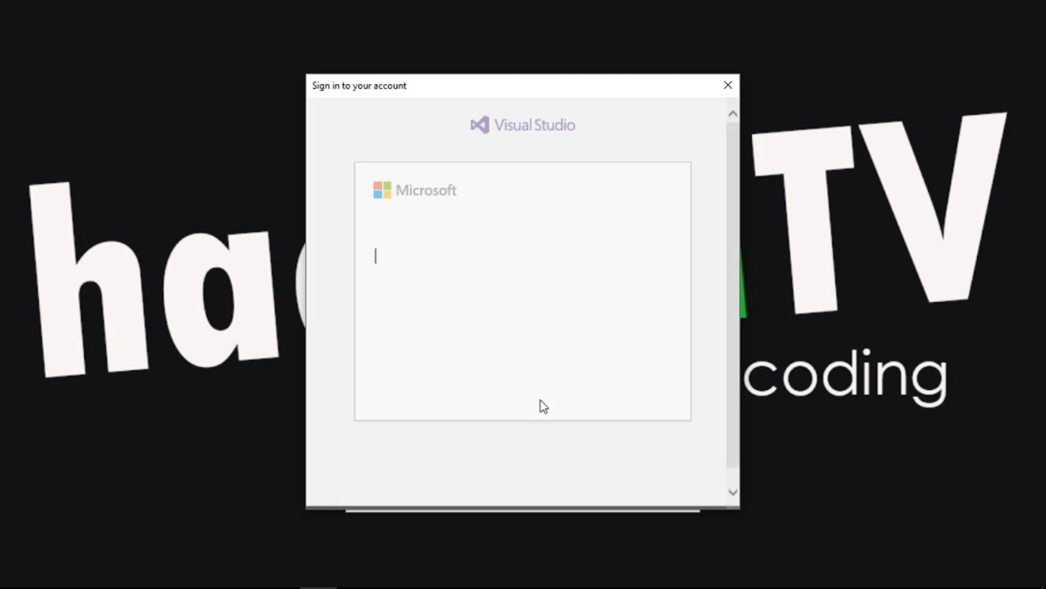
{"action": "type", "text": "***"}
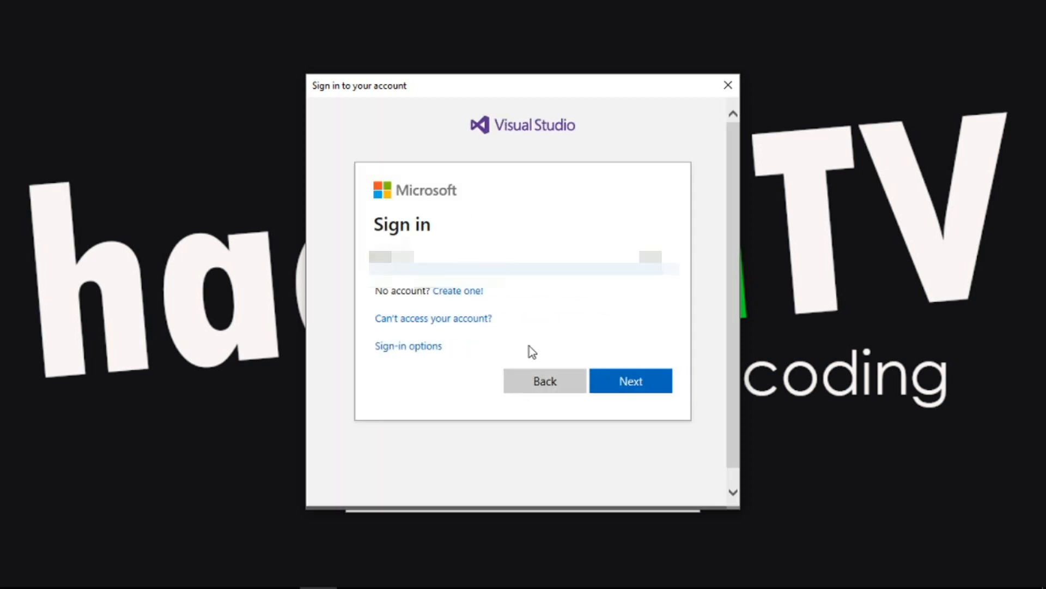
{"action": "type", "text": "*****"}
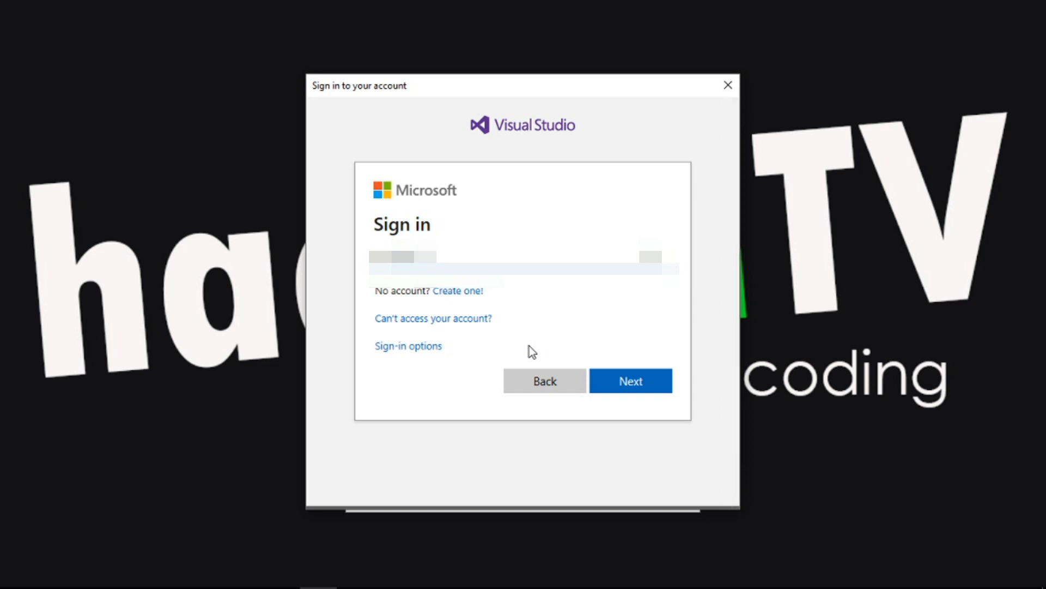
{"action": "type", "text": "*"}
{"action": "key", "text": "BackSpace"}
{"action": "key", "text": "BackSpace"}
{"action": "key", "text": "BackSpace"}
{"action": "key", "text": "BackSpace"}
{"action": "key", "text": "BackSpace"}
{"action": "type", "text": "****************"}
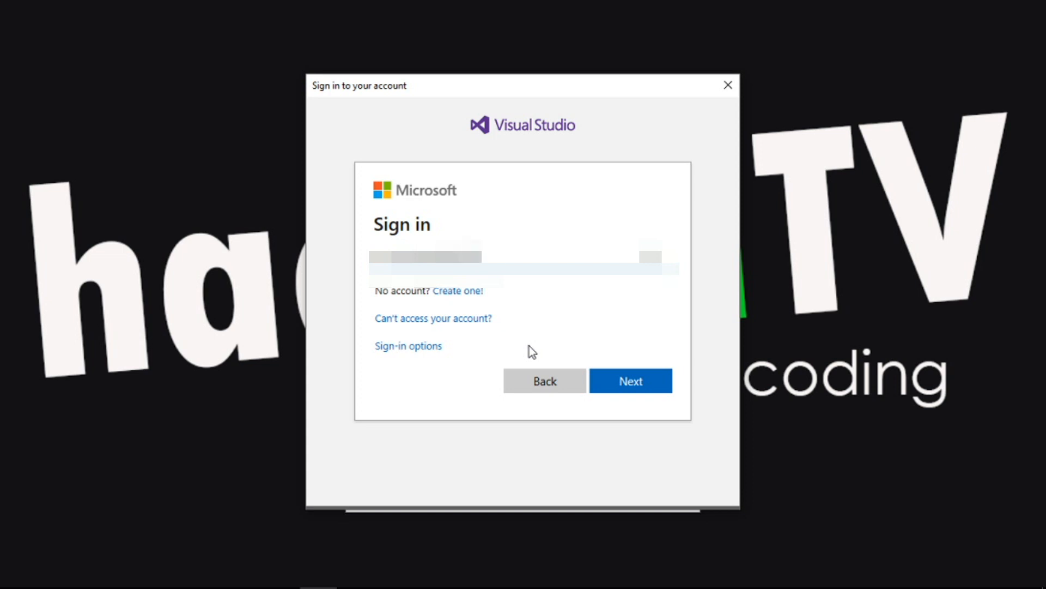
{"action": "left_click", "coordinate": [661, 378]}
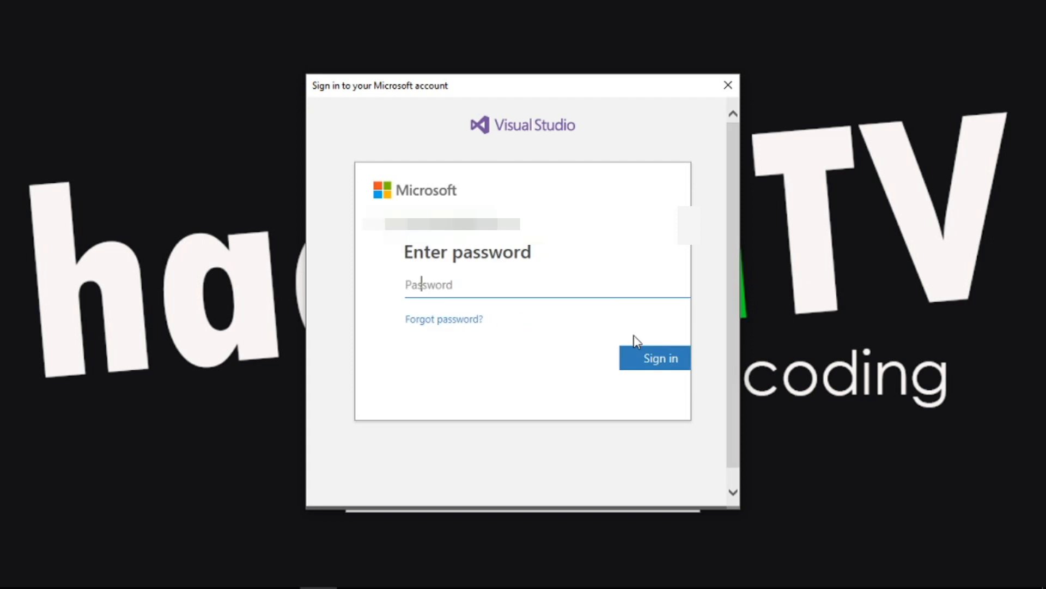
- Try to sign in by entering the Microsoft account password
{"action": "type", "text": "*************"}
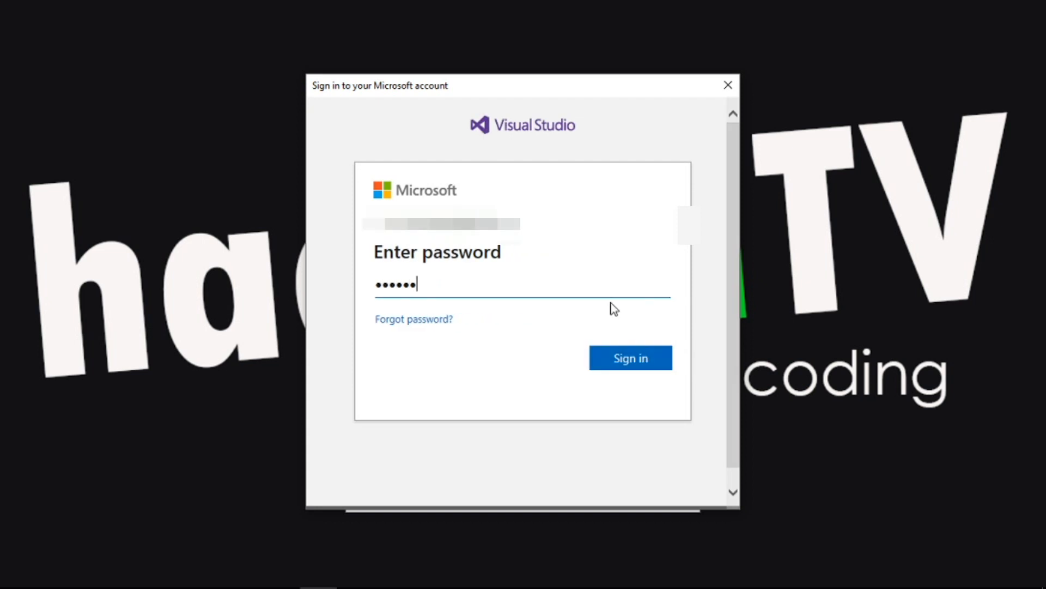
{"action": "type", "text": "***"}
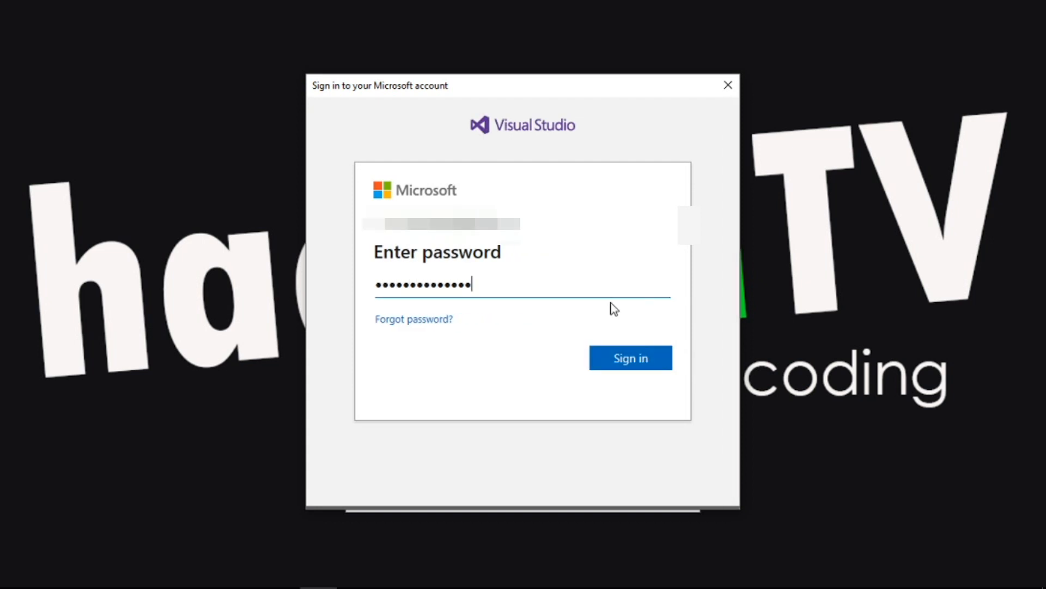
{"action": "key", "text": "Tab"}
{"action": "key", "text": "Return"}
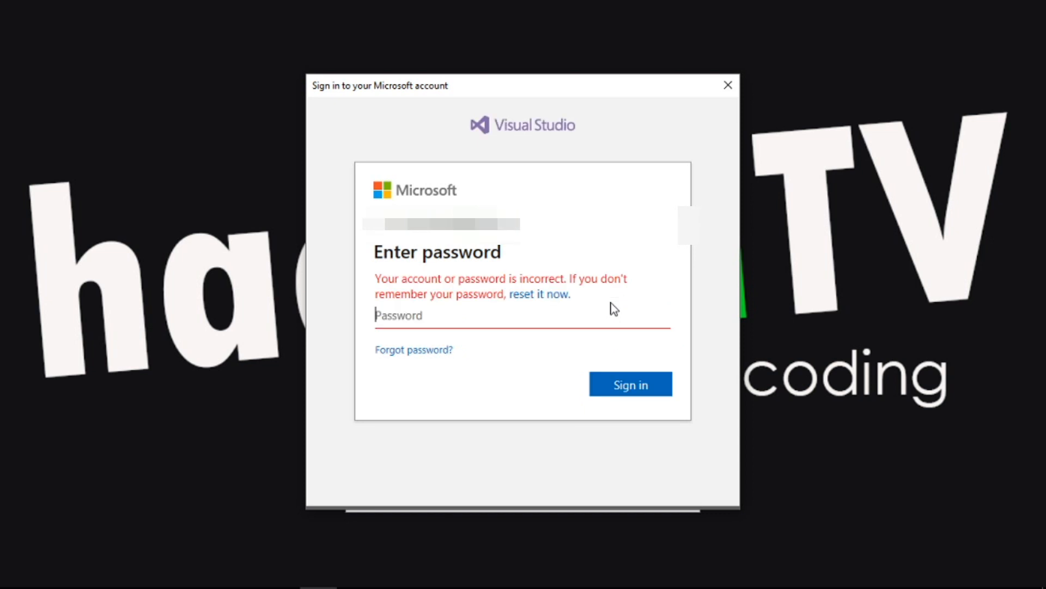
- Re-enter the Microsoft account password and submit the sign-in
{"action": "type", "text": "*********"}
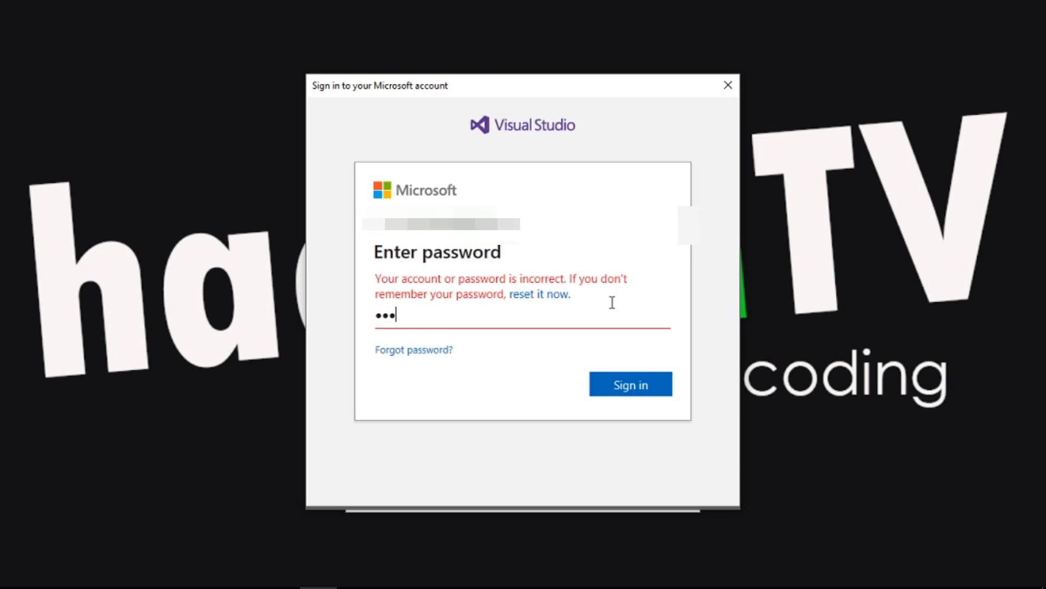
{"action": "type", "text": "*****"}
{"action": "key", "text": "Tab"}
{"action": "key", "text": "Return"}
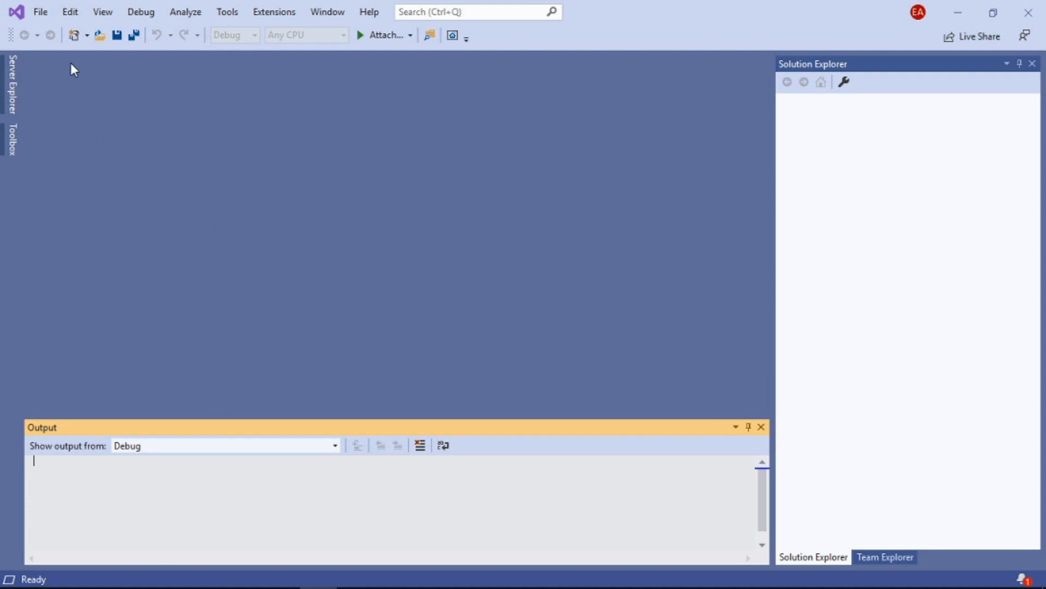
- Start a new project based on the C# Console App (.NET Core) template
{"action": "left_click", "coordinate": [40, 12]}
{"action": "mouse_move", "coordinate": [263, 32]}
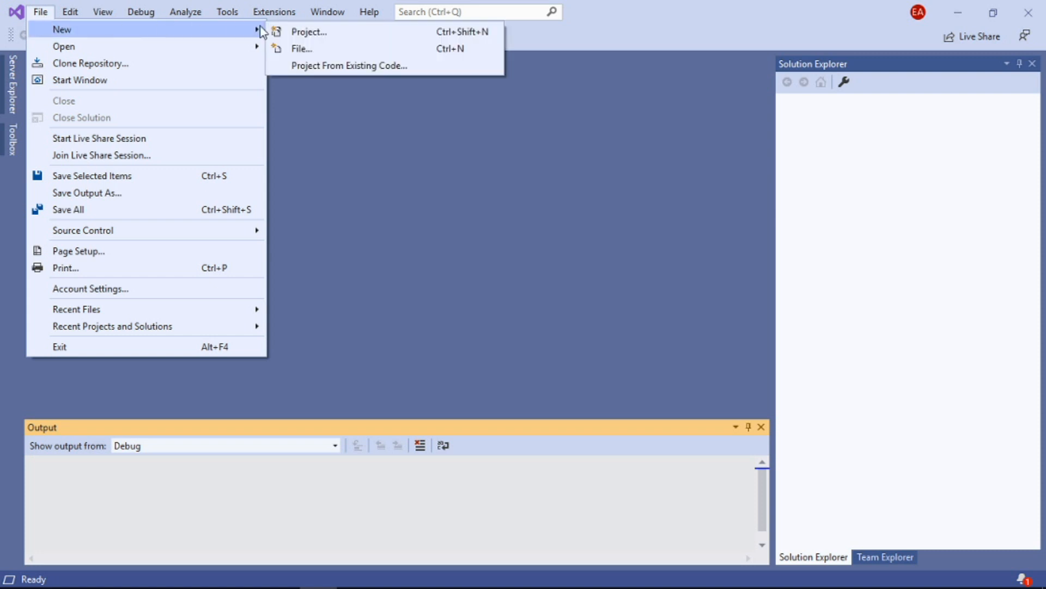
{"action": "left_click", "coordinate": [308, 32]}
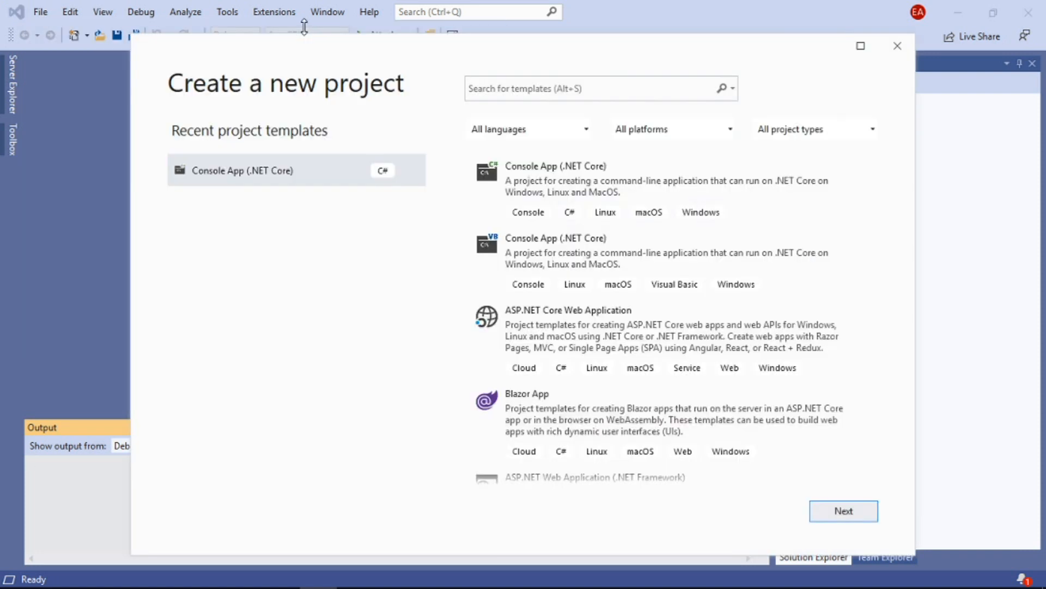
{"action": "left_click", "coordinate": [574, 166]}
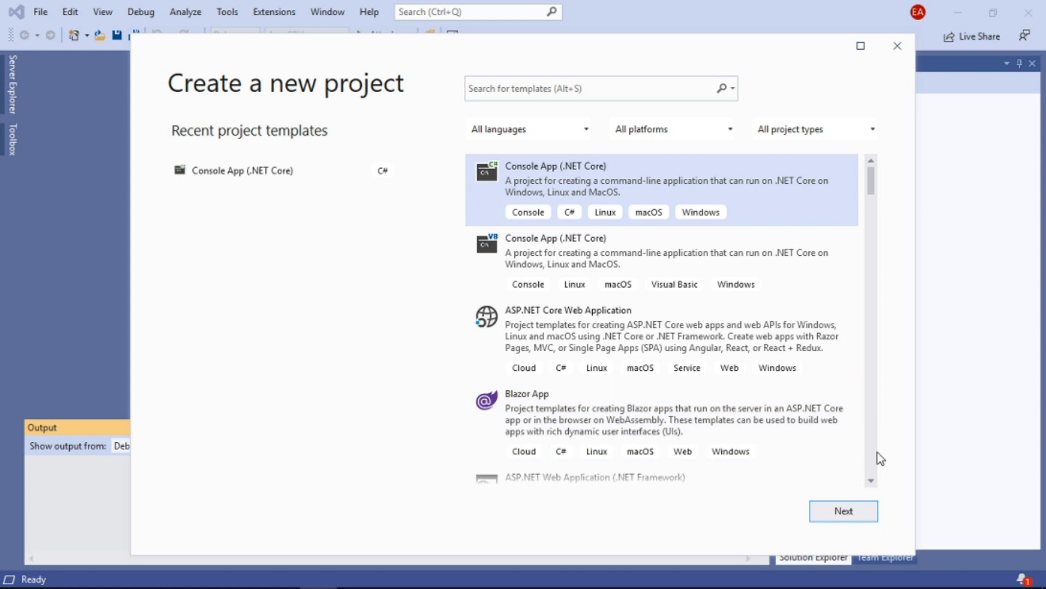
{"action": "left_click", "coordinate": [858, 512]}
- Name the project MyFirstApp and create it in the default location
{"action": "left_click_drag", "start_coordinate": [247, 183], "coordinate": [165, 187]}
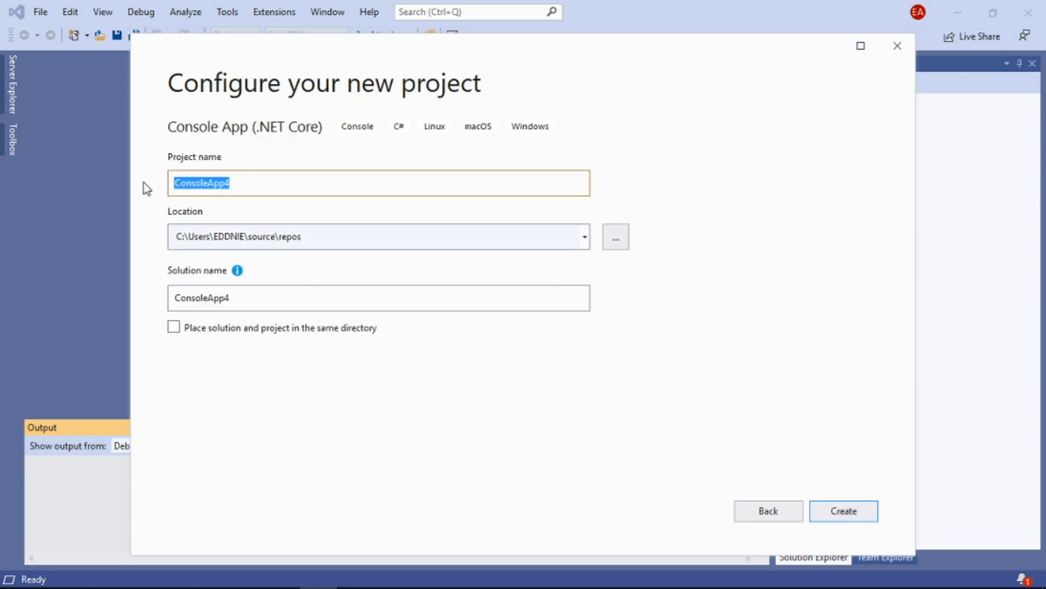
{"action": "type", "text": "MyFirstAp"}
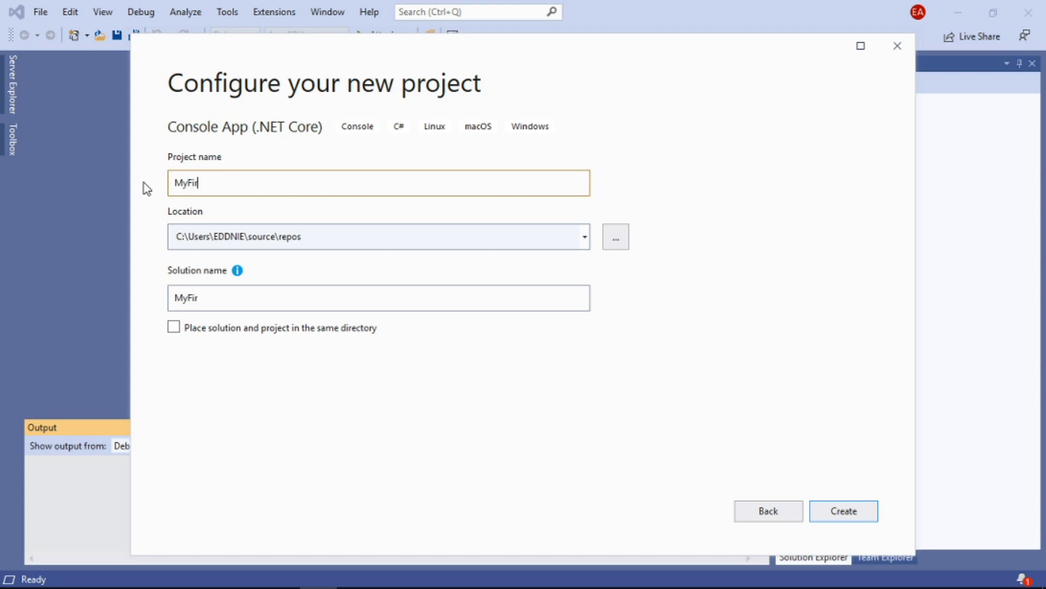
{"action": "type", "text": "p"}
{"action": "left_click", "coordinate": [839, 512]}
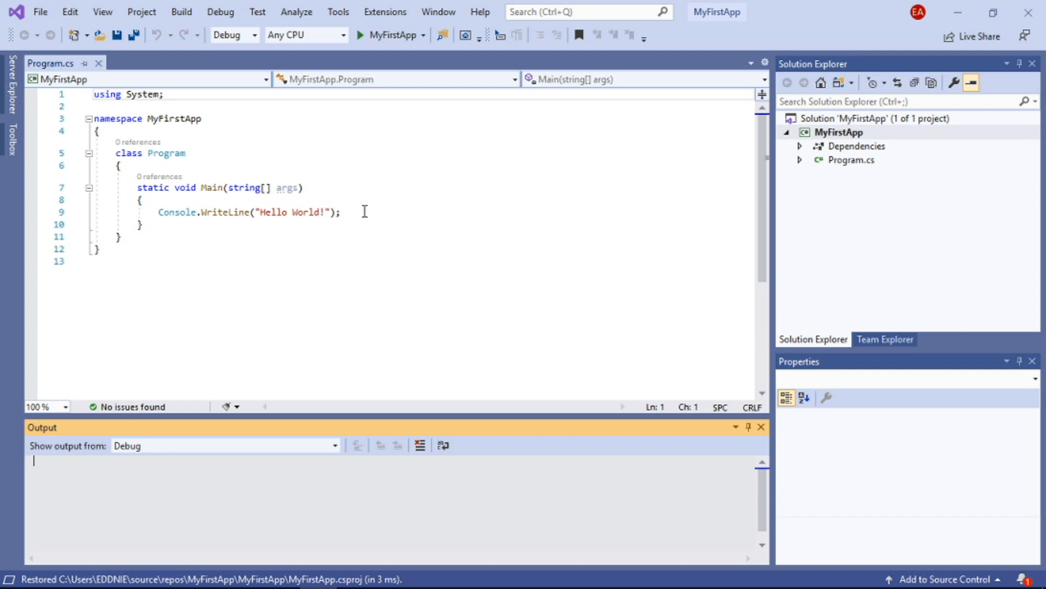
- Below the Hello World line in Main, add a Console.WriteLine statement that prints "My name is" followed by the author's first name
{"action": "left_click", "coordinate": [364, 212]}
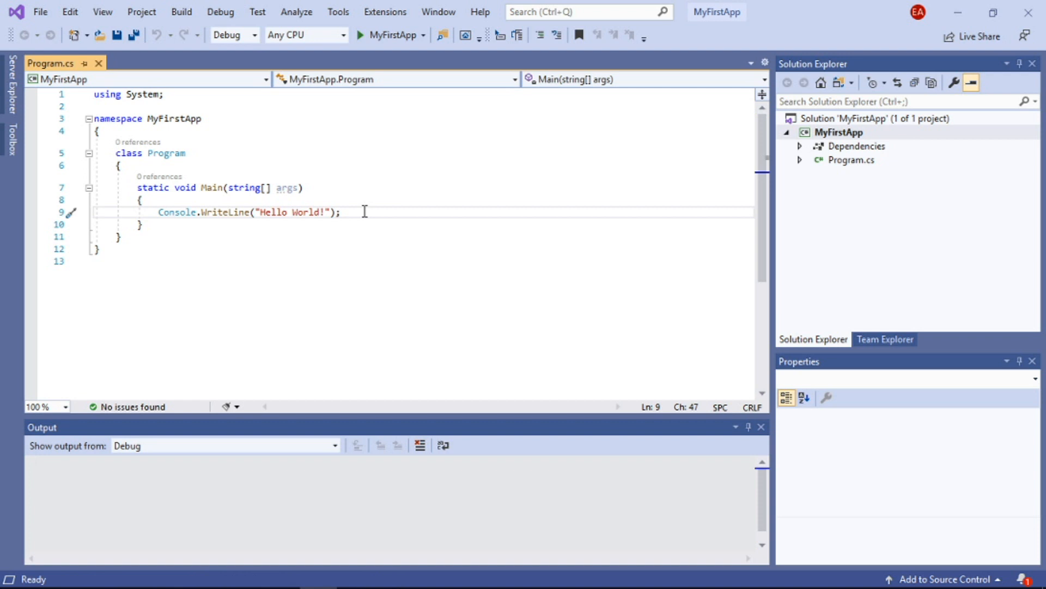
{"action": "key", "text": "Return"}
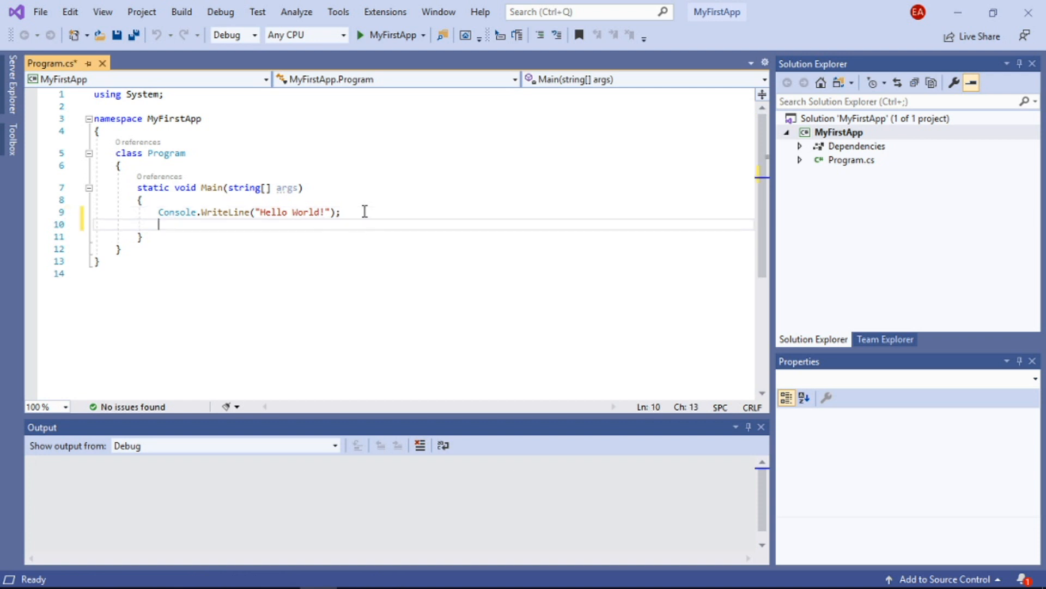
{"action": "type", "text": "Console."}
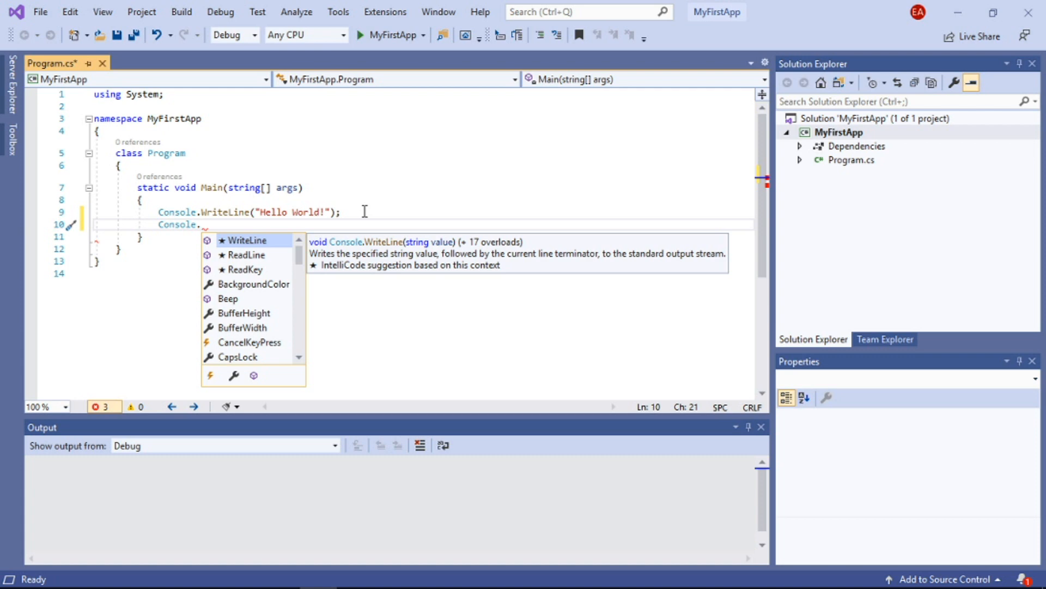
{"action": "double_click", "coordinate": [281, 249]}
{"action": "type", "text": "(\"M"}
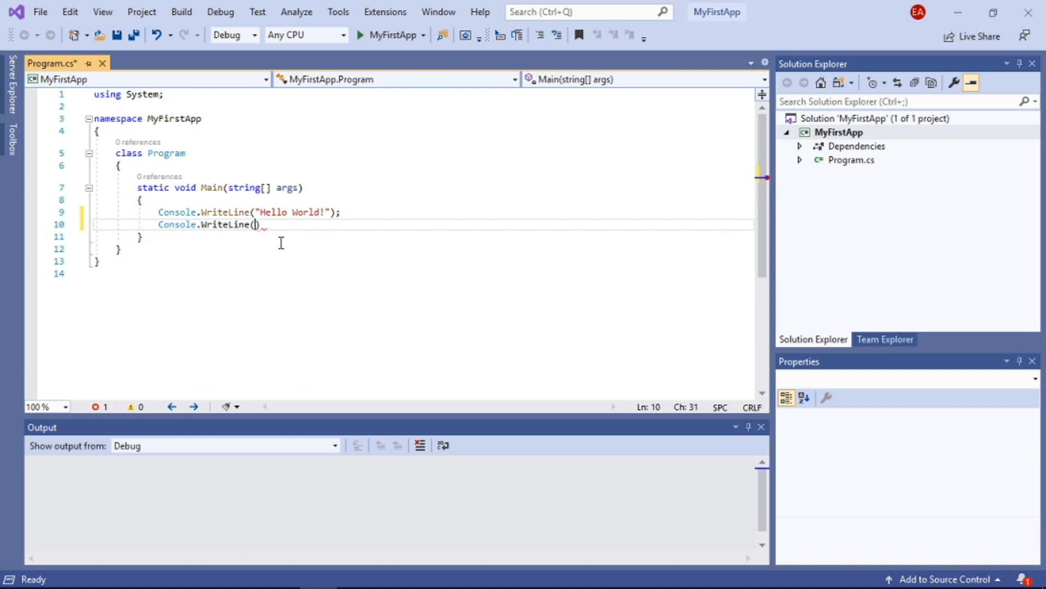
{"action": "type", "text": "y name is Eddni"}
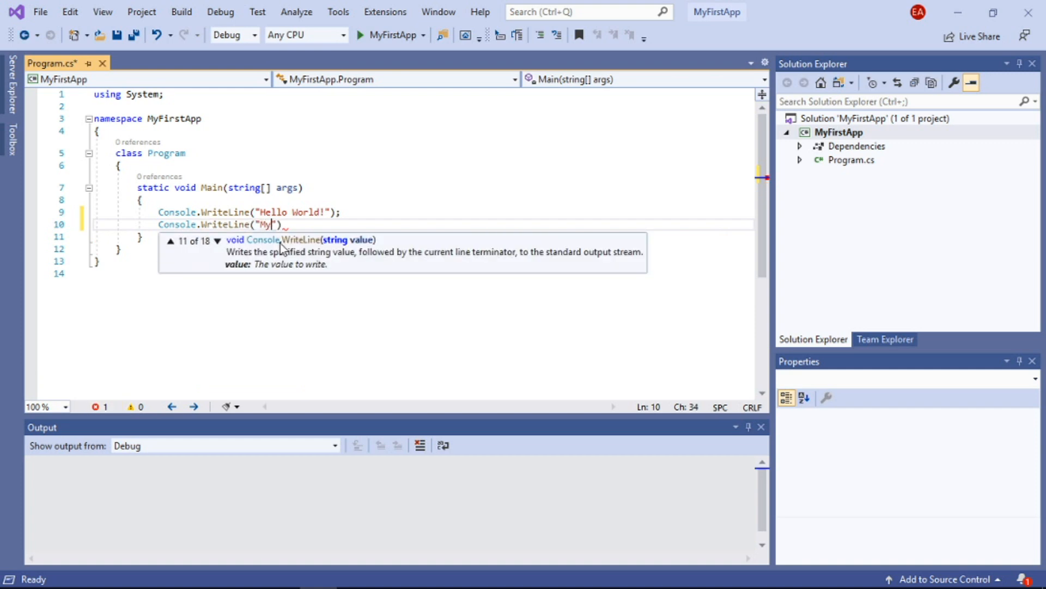
{"action": "type", "text": "e"}
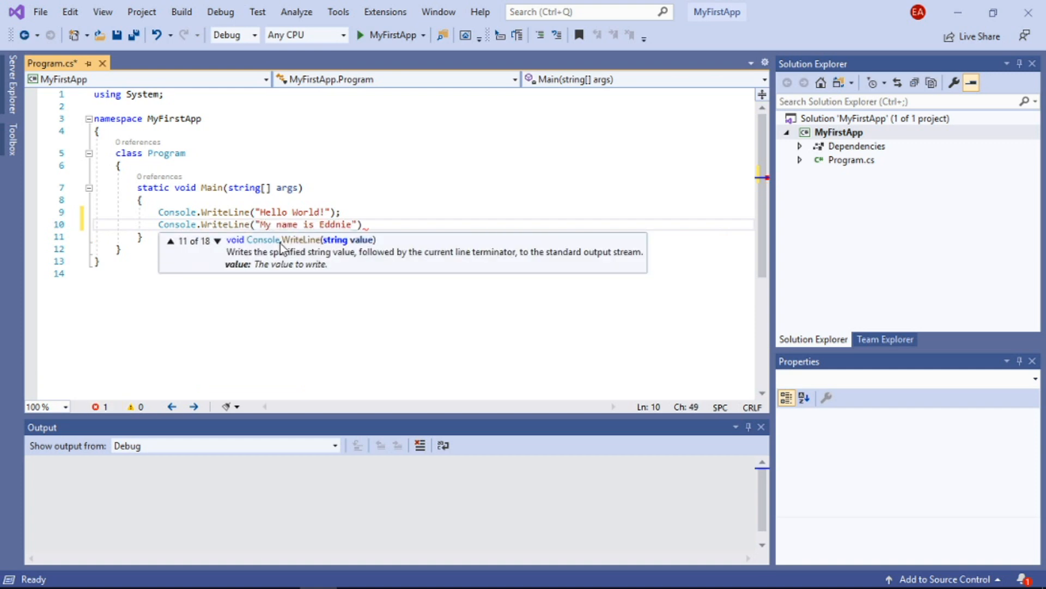
{"action": "left_click", "coordinate": [436, 225]}
{"action": "type", "text": ";"}
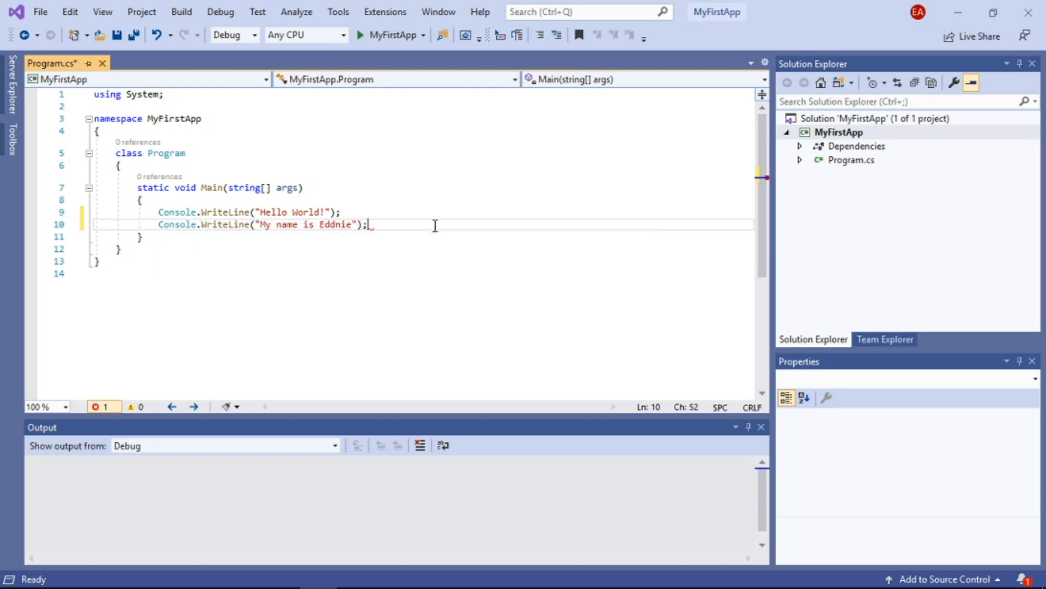
- Build the MyFirstApp solution and enlarge the Output pane upward to view the build log
{"action": "right_click", "coordinate": [830, 126]}
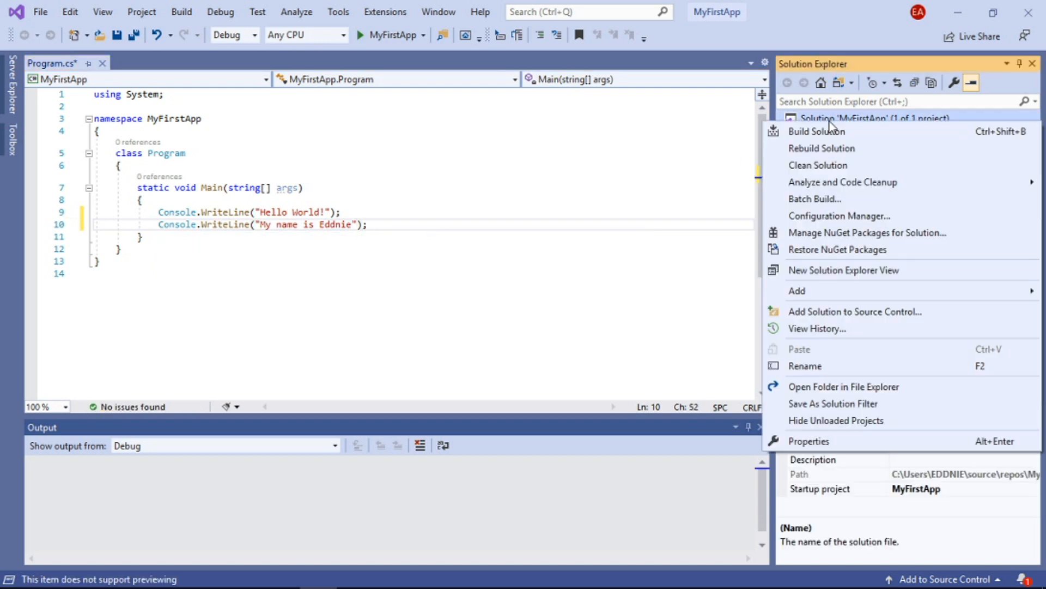
{"action": "left_click", "coordinate": [830, 133]}
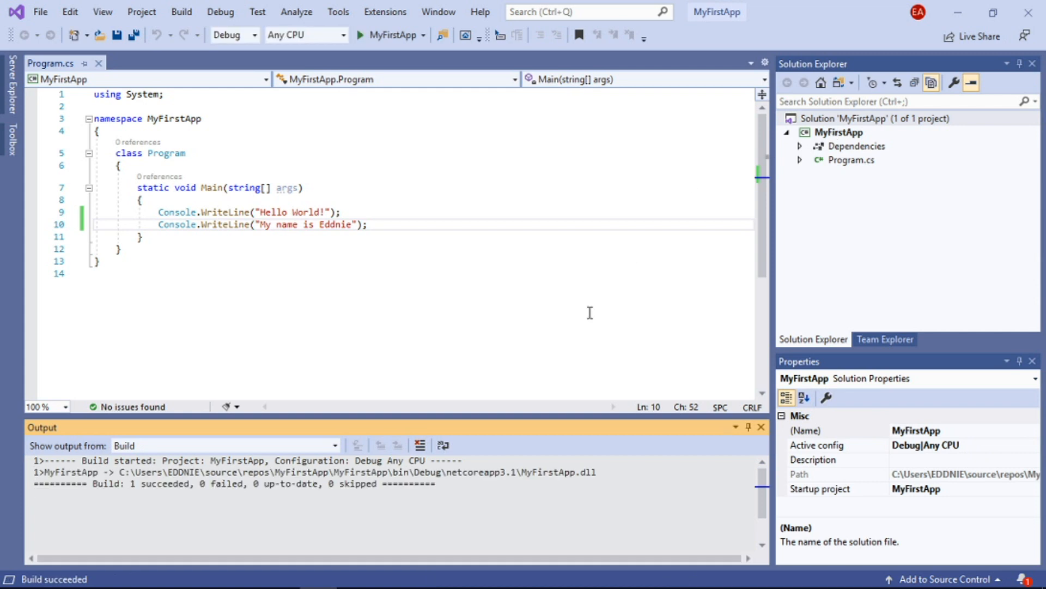
{"action": "left_click_drag", "start_coordinate": [509, 415], "coordinate": [509, 320]}
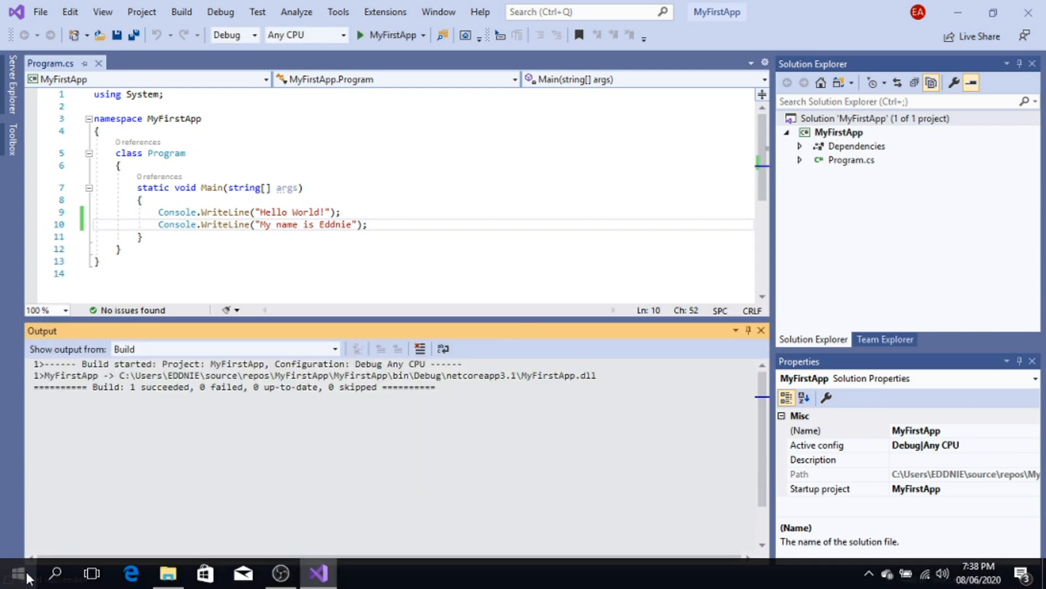
- Run MyFirstApp in the Debug configuration and close its debug console after viewing the printed lines
{"action": "left_click", "coordinate": [381, 35]}
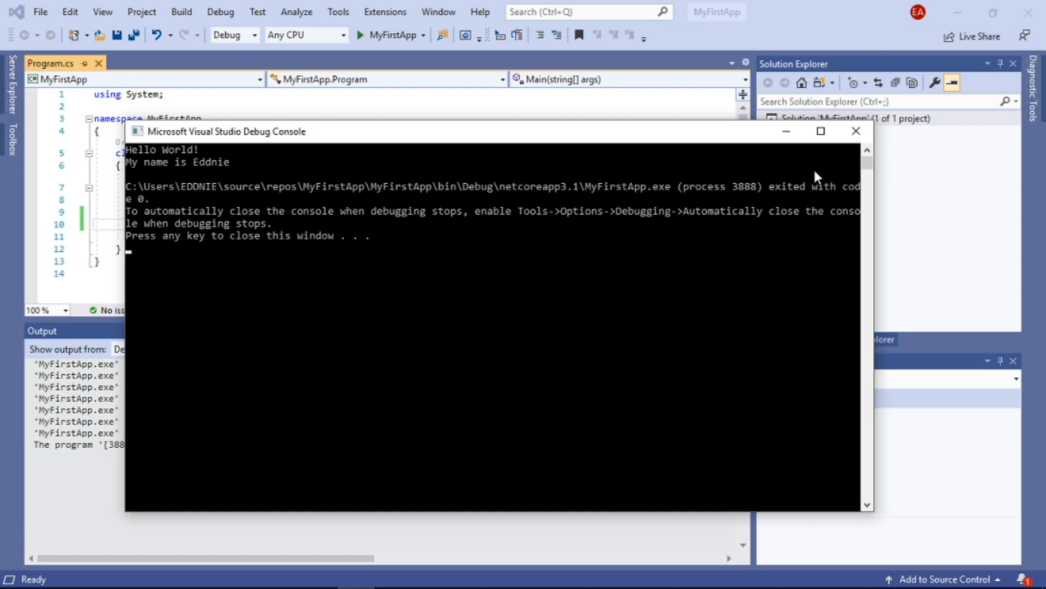
{"action": "left_click", "coordinate": [855, 135]}
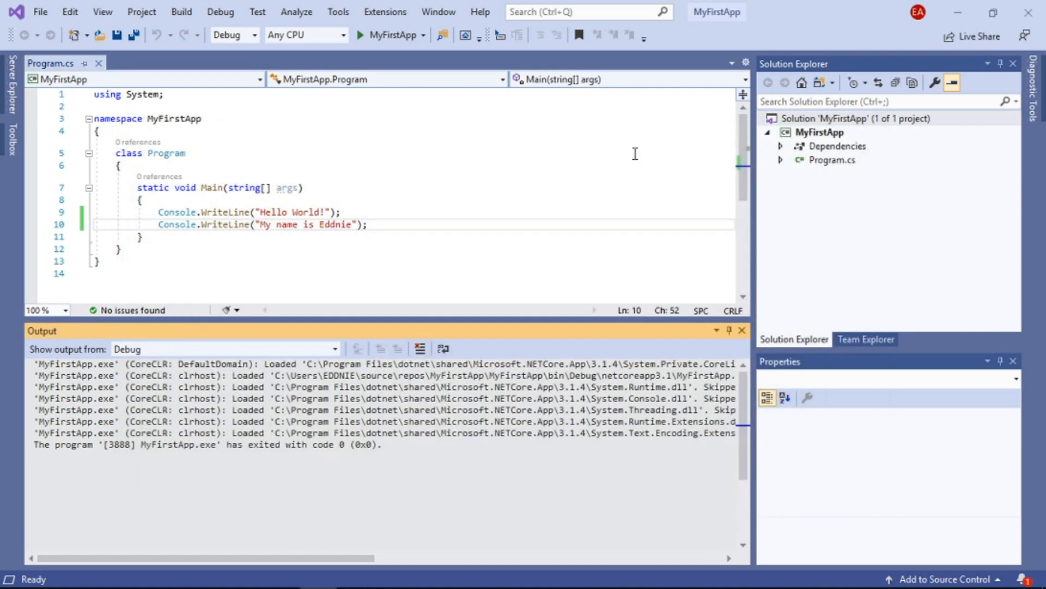